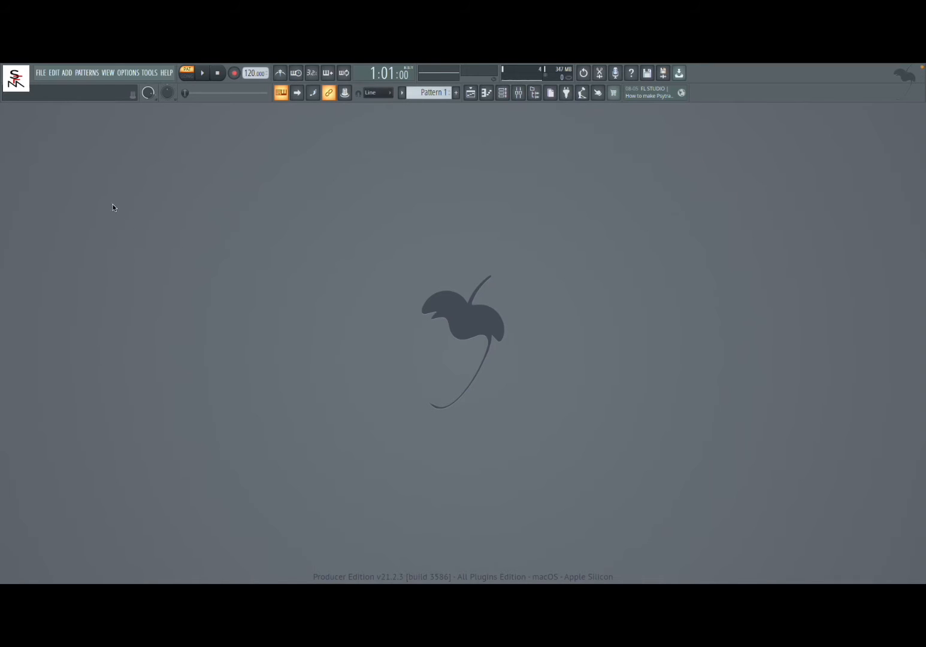
Start a new project from the Empty template without saving the changes to the untitled project.
{"action": "left_click", "coordinate": [40, 73]}
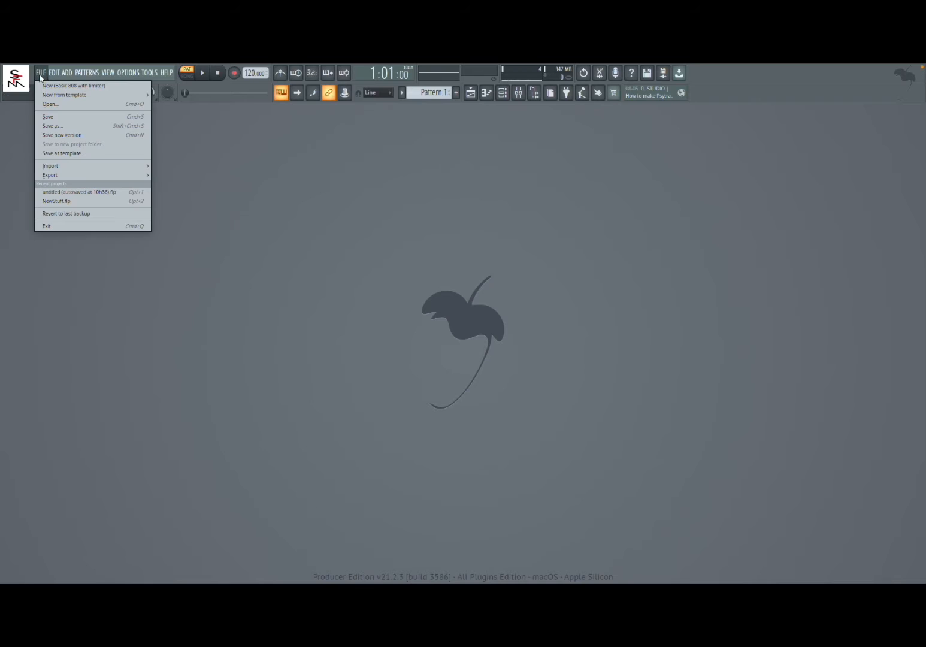
{"action": "mouse_move", "coordinate": [74, 96]}
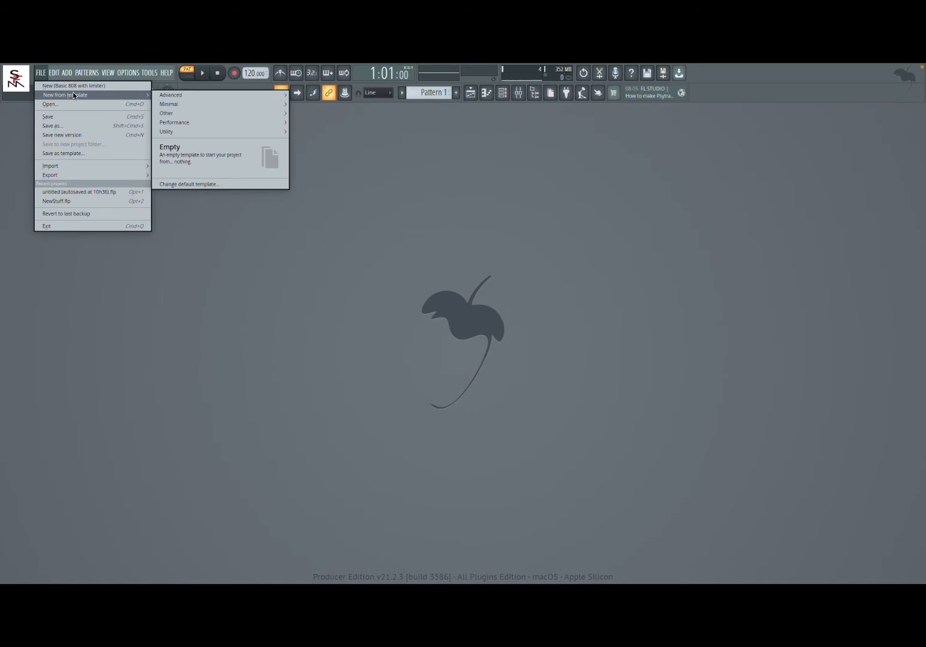
{"action": "left_click", "coordinate": [214, 160]}
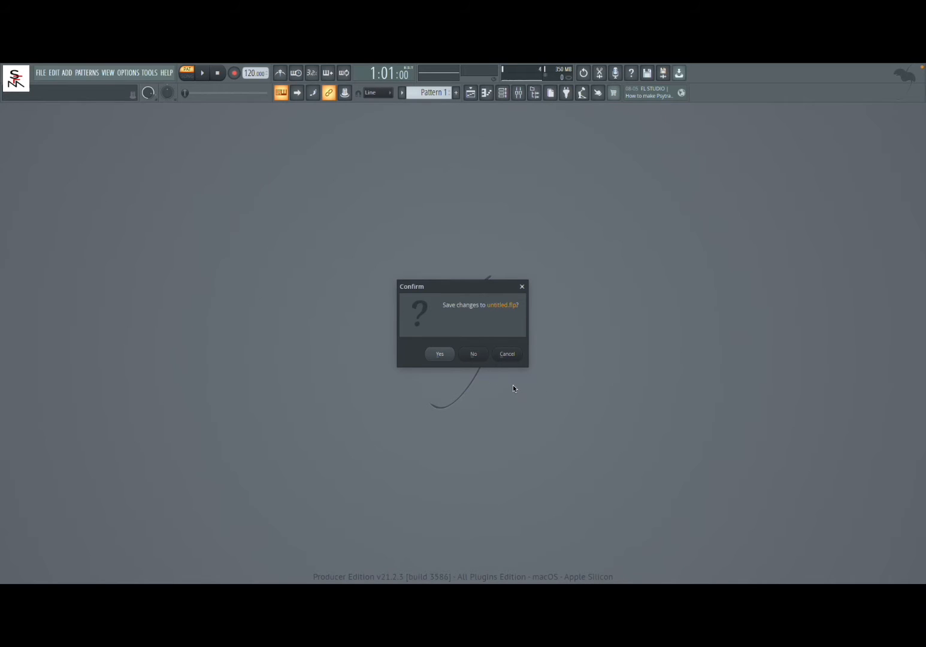
{"action": "left_click", "coordinate": [474, 354]}
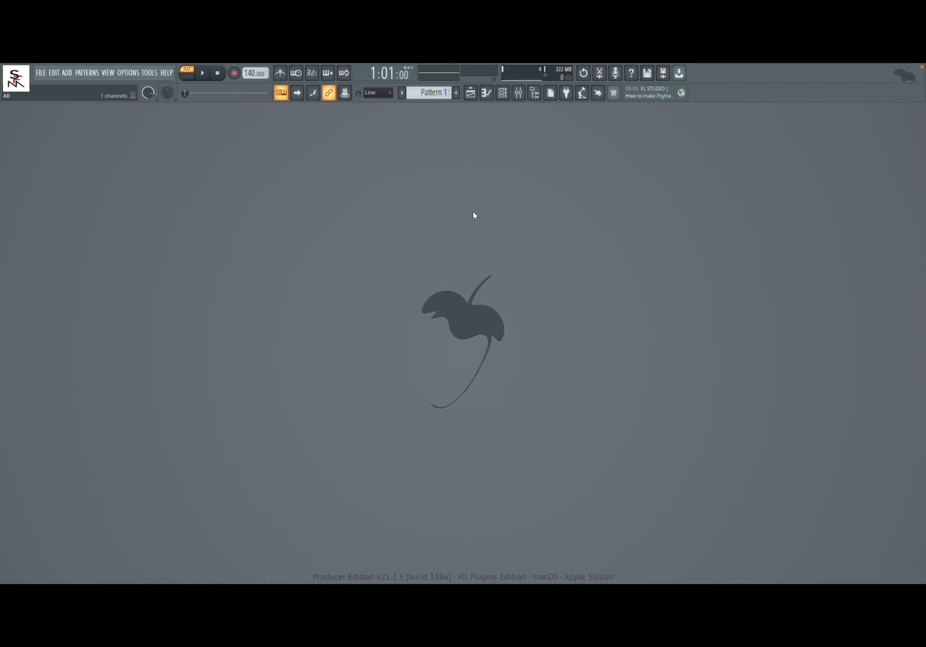
Show the channel rack and replace its Sampler channel with the 3x Osc synth.
{"action": "left_click", "coordinate": [502, 93]}
{"action": "left_click", "coordinate": [502, 93]}
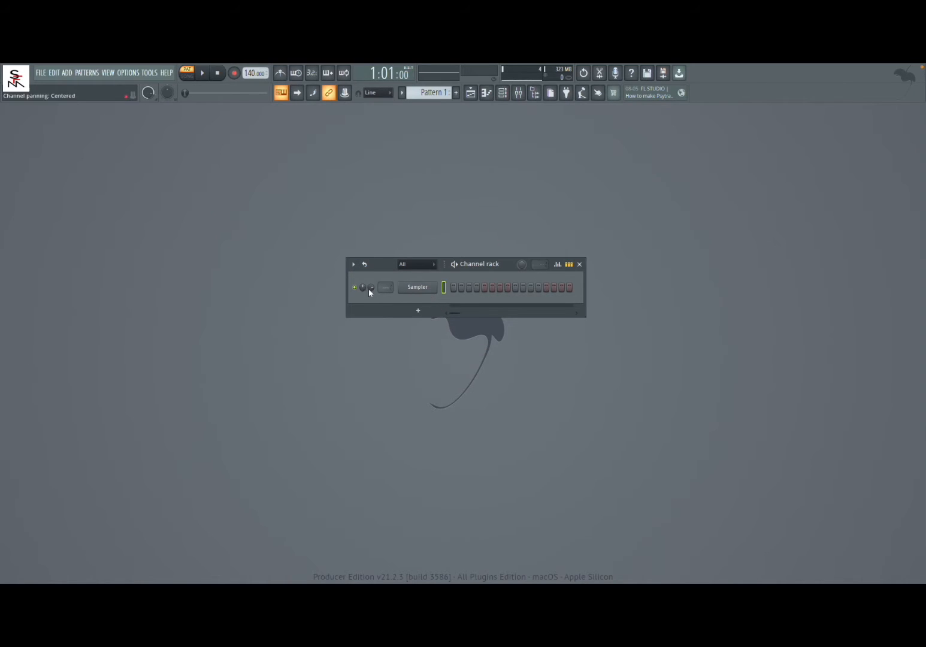
{"action": "right_click", "coordinate": [419, 291]}
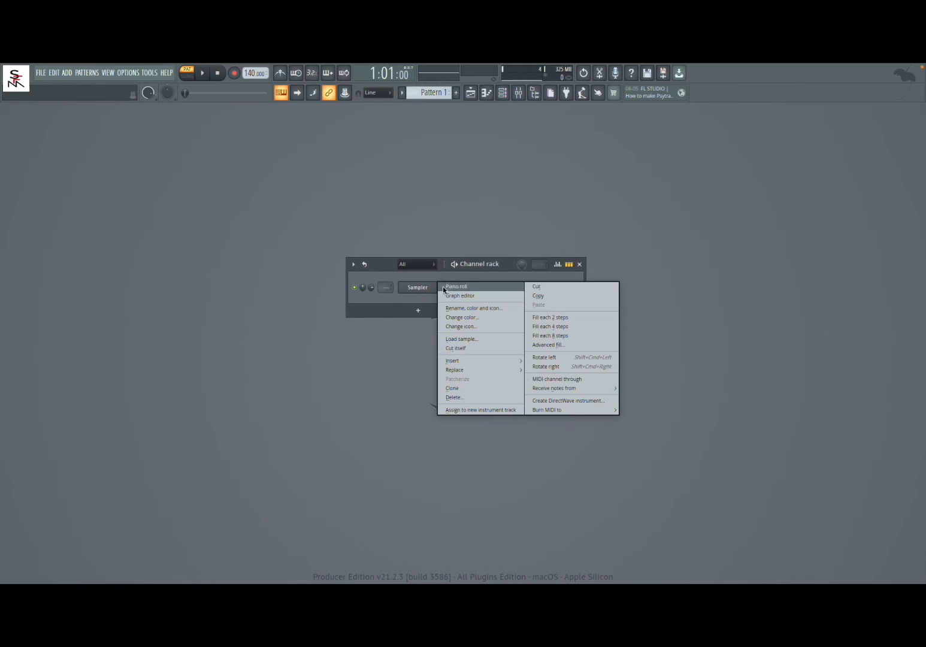
{"action": "mouse_move", "coordinate": [497, 369]}
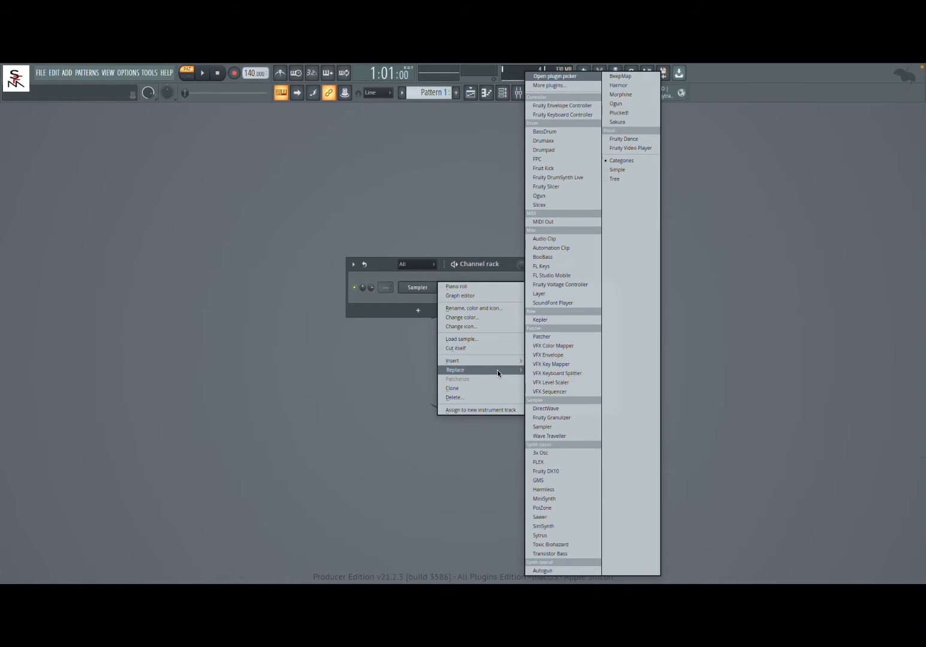
{"action": "left_click", "coordinate": [579, 452]}
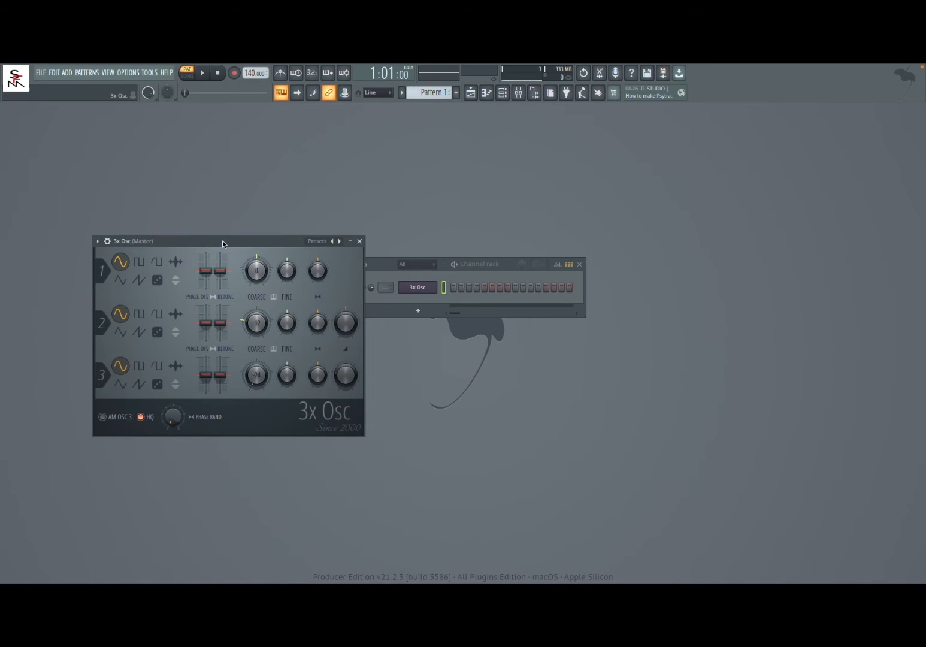
{"action": "left_click_drag", "start_coordinate": [223, 243], "coordinate": [499, 234]}
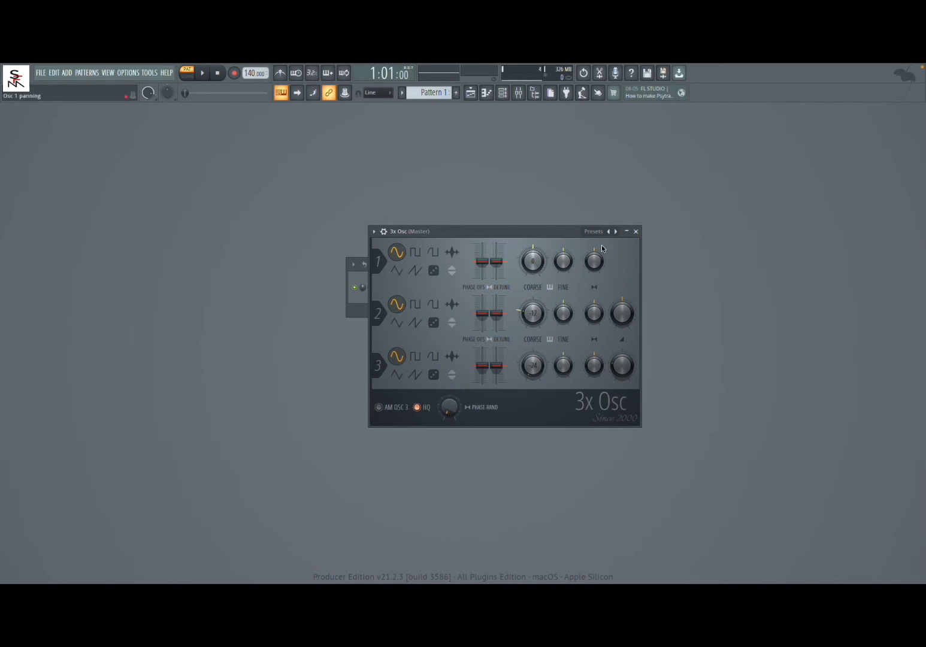
Close the 3x Osc window and open that channel's piano roll from the channel rack.
{"action": "left_click", "coordinate": [636, 231]}
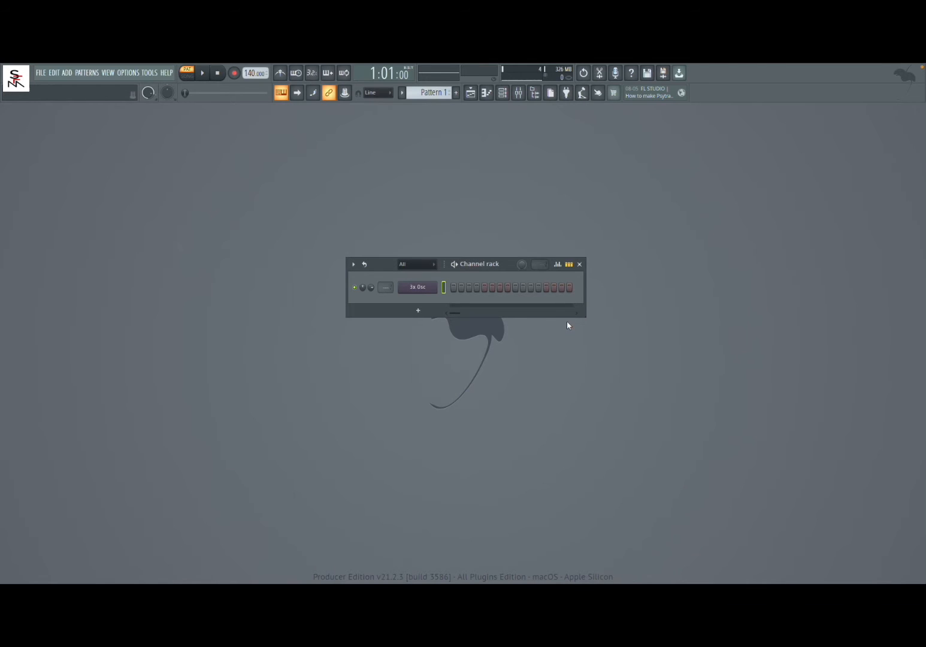
{"action": "left_click", "coordinate": [572, 267]}
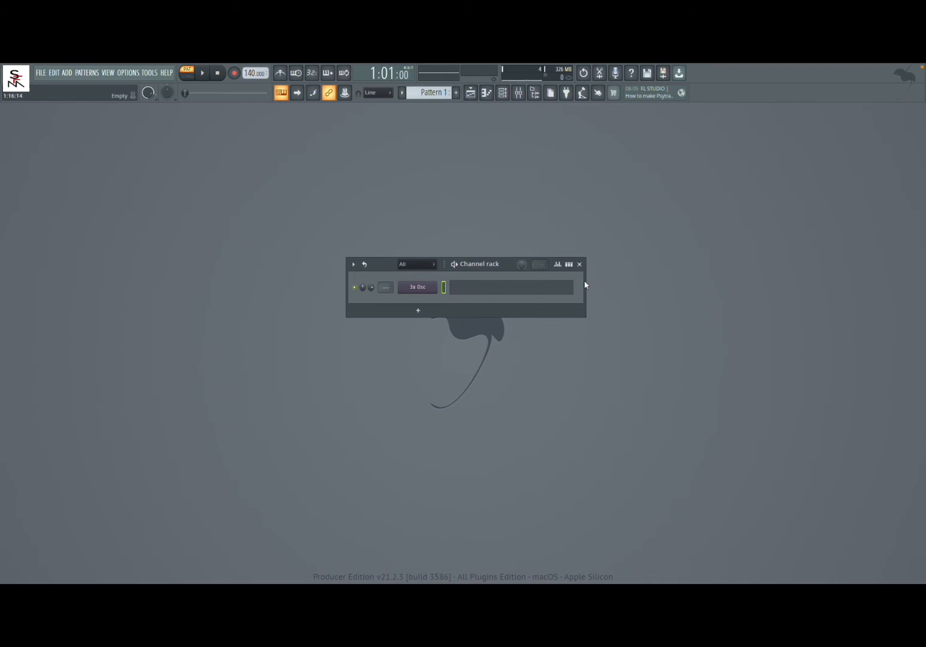
{"action": "left_click", "coordinate": [498, 293]}
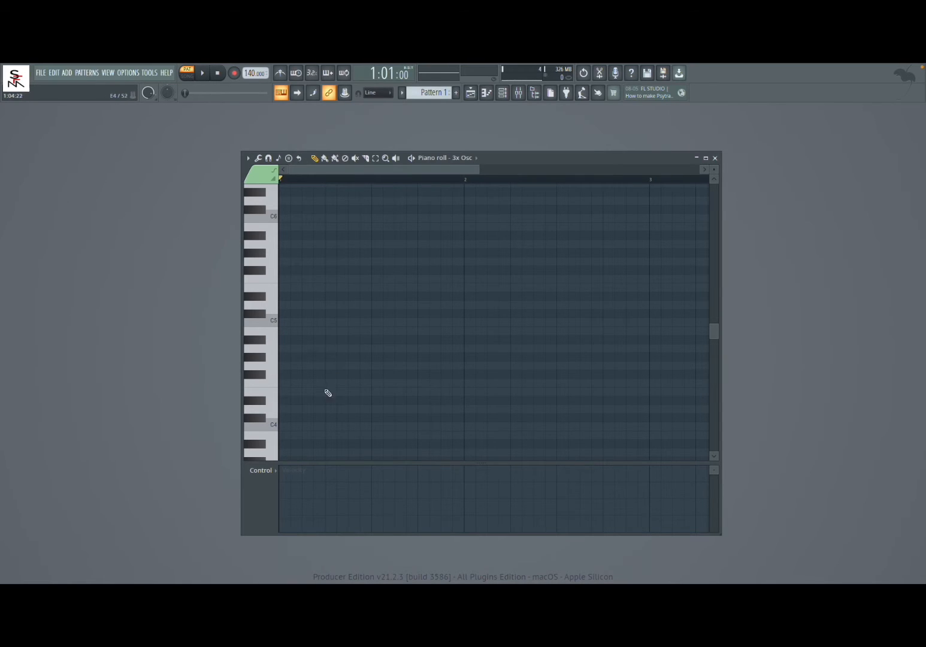
Draw a four-step chord of C4, G4 and D#5 at the start of bar 1 and play it back.
{"action": "left_click", "coordinate": [283, 427]}
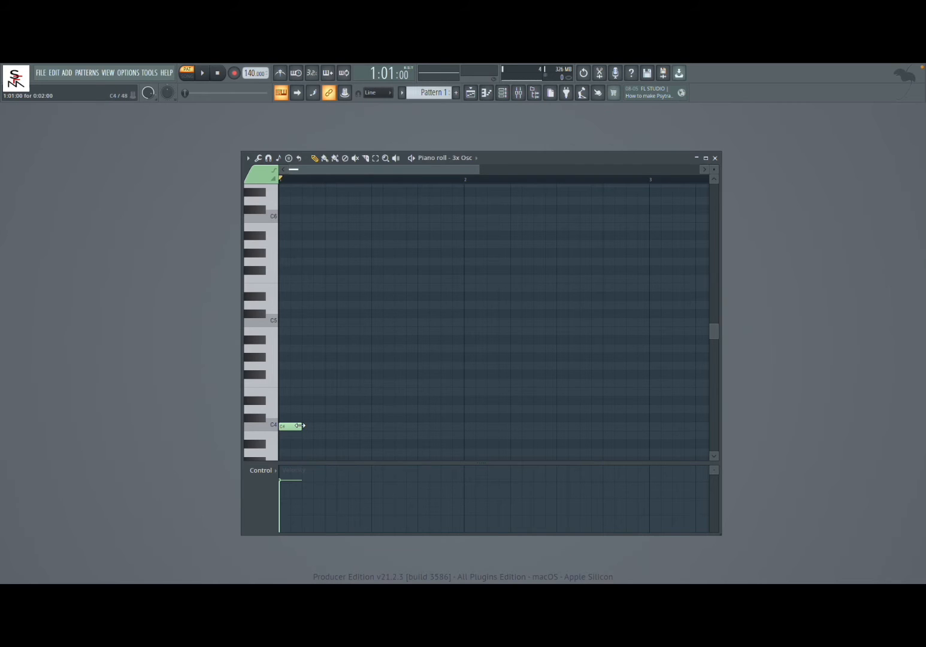
{"action": "left_click_drag", "start_coordinate": [298, 425], "coordinate": [319, 426]}
{"action": "right_click", "coordinate": [294, 427]}
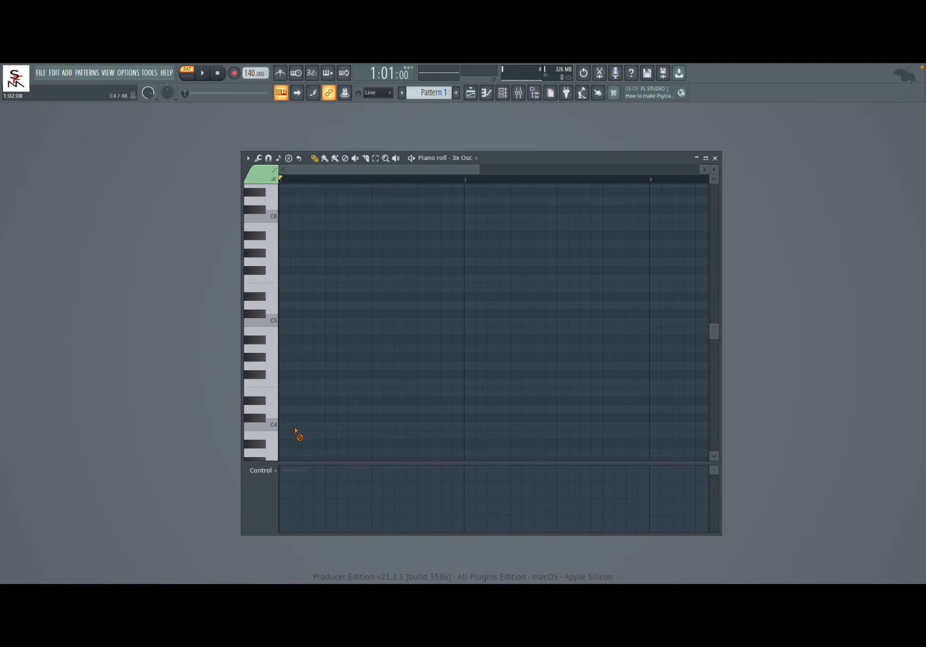
{"action": "left_click", "coordinate": [284, 426]}
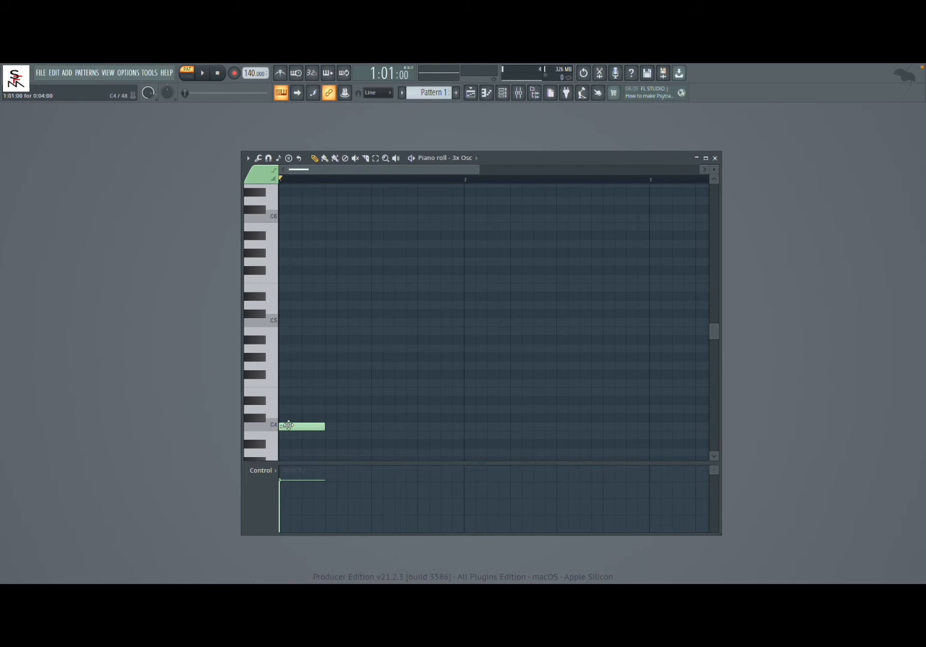
{"action": "left_click", "coordinate": [286, 366]}
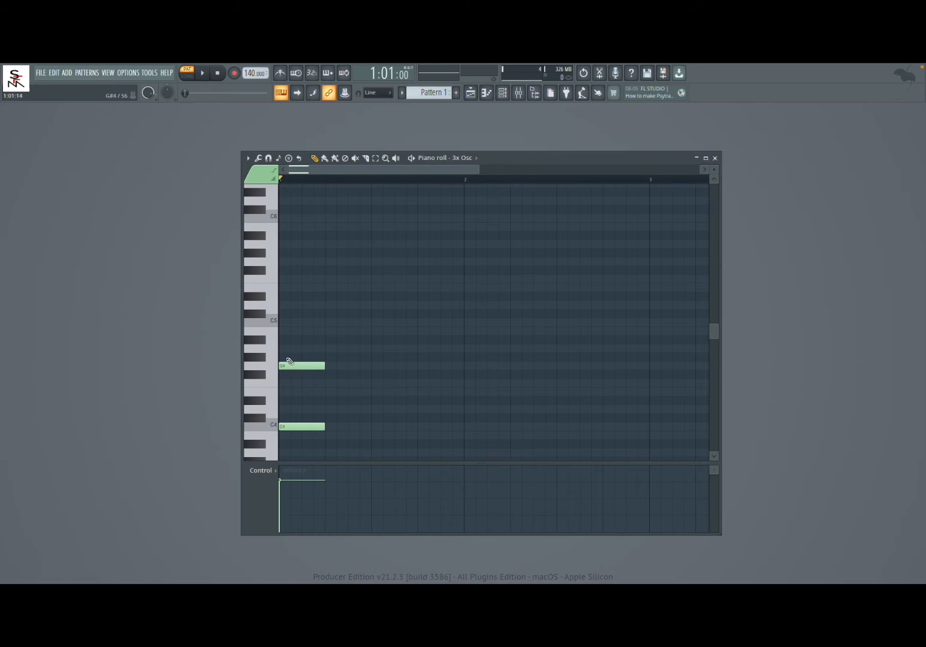
{"action": "left_click", "coordinate": [287, 297]}
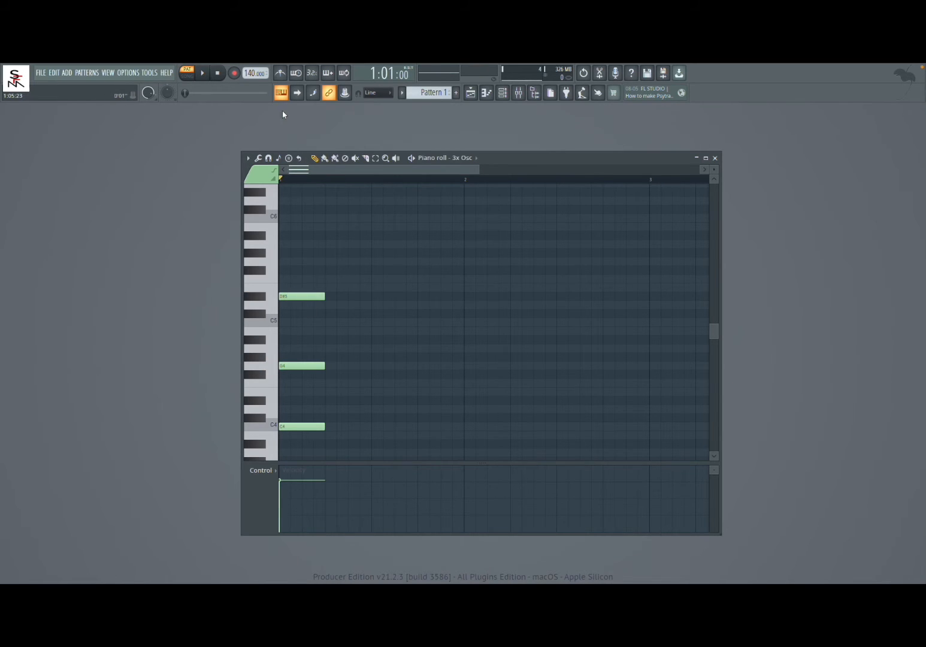
{"action": "left_click", "coordinate": [206, 75]}
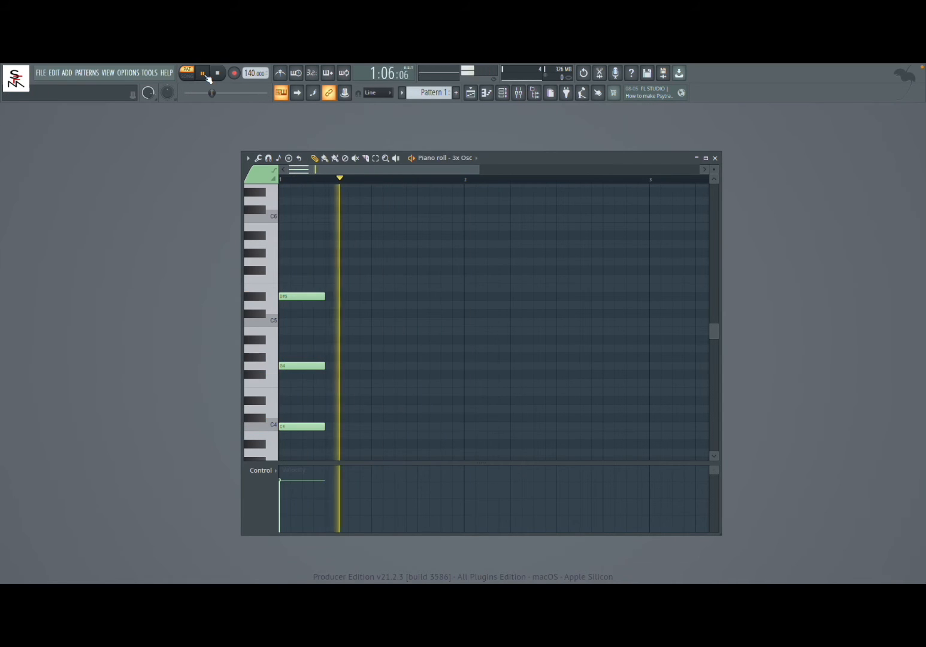
{"action": "left_click", "coordinate": [217, 76]}
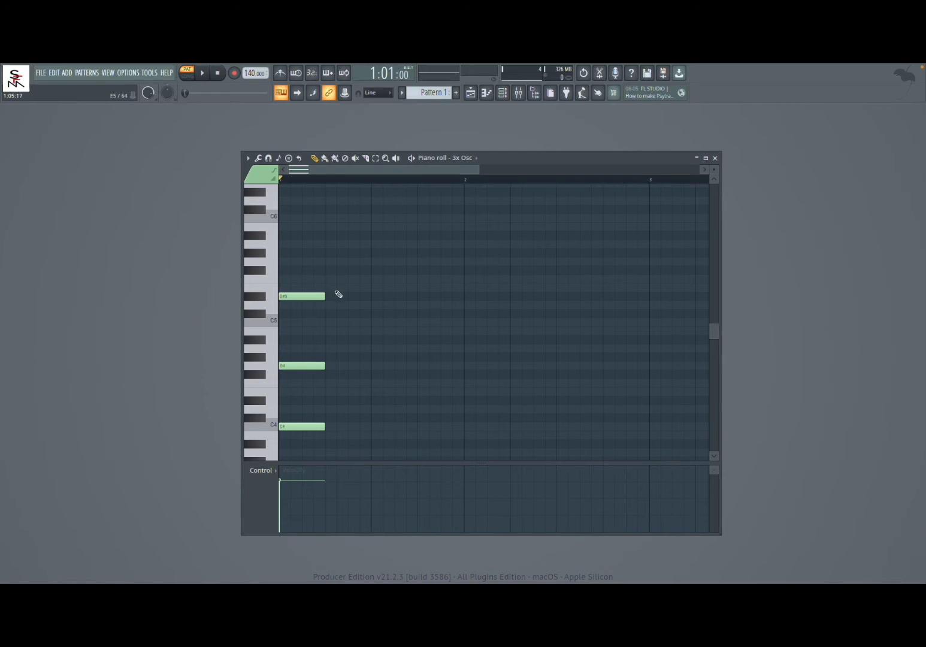
Add a four-step chord of F4, C5 and G#5 at step 9 of bar 1 and play the pattern.
{"action": "left_click", "coordinate": [374, 384]}
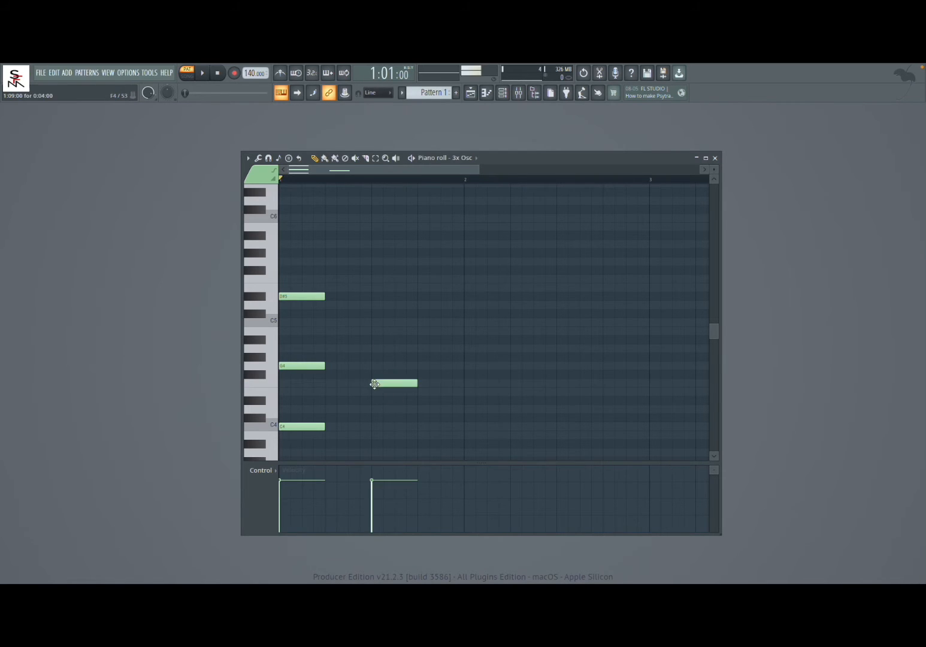
{"action": "left_click", "coordinate": [378, 324]}
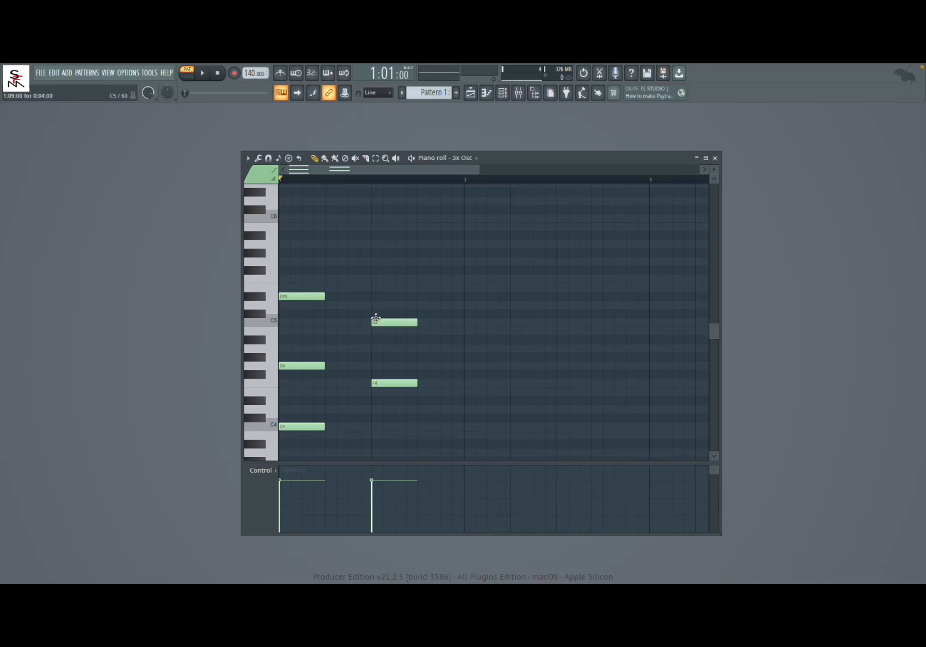
{"action": "left_click", "coordinate": [380, 254]}
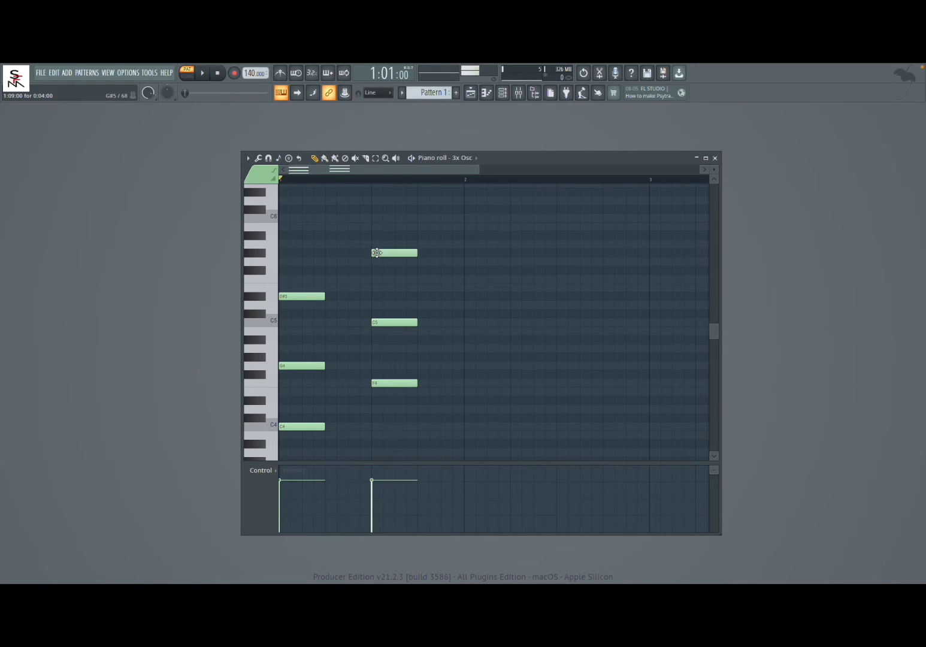
{"action": "left_click", "coordinate": [203, 73]}
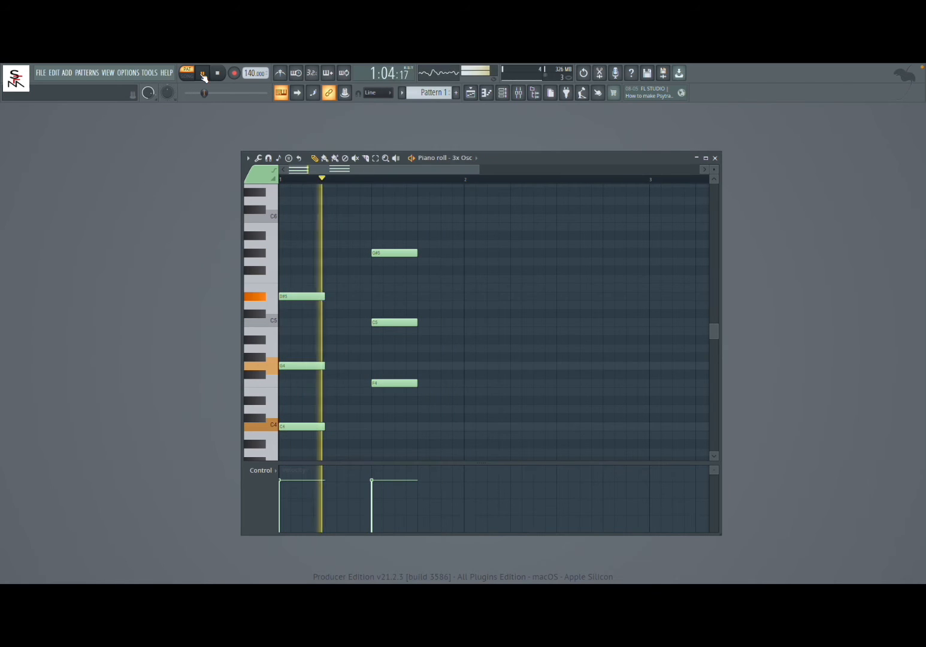
{"action": "left_click", "coordinate": [218, 74]}
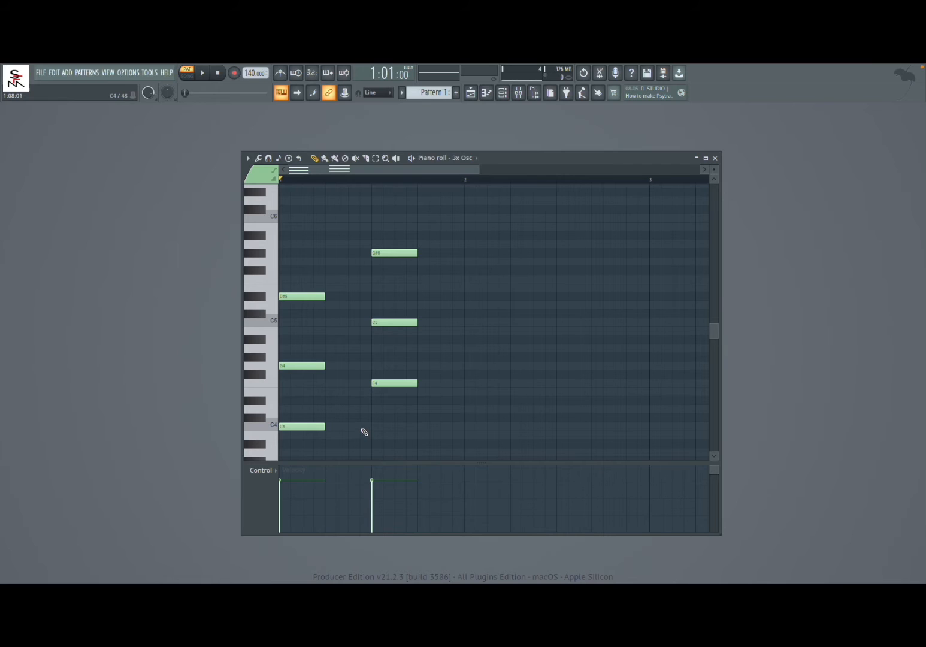
Add a two-step chord of D#4, A#4 and G5 at step 7 and play the pattern.
{"action": "left_click", "coordinate": [352, 400]}
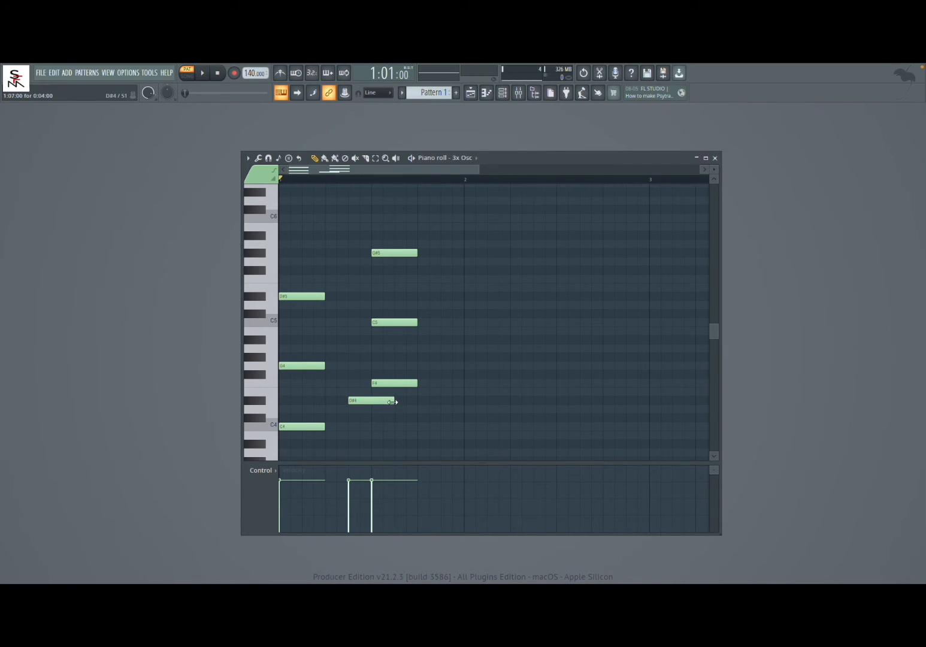
{"action": "left_click_drag", "start_coordinate": [393, 400], "coordinate": [372, 400]}
{"action": "left_click", "coordinate": [357, 341]}
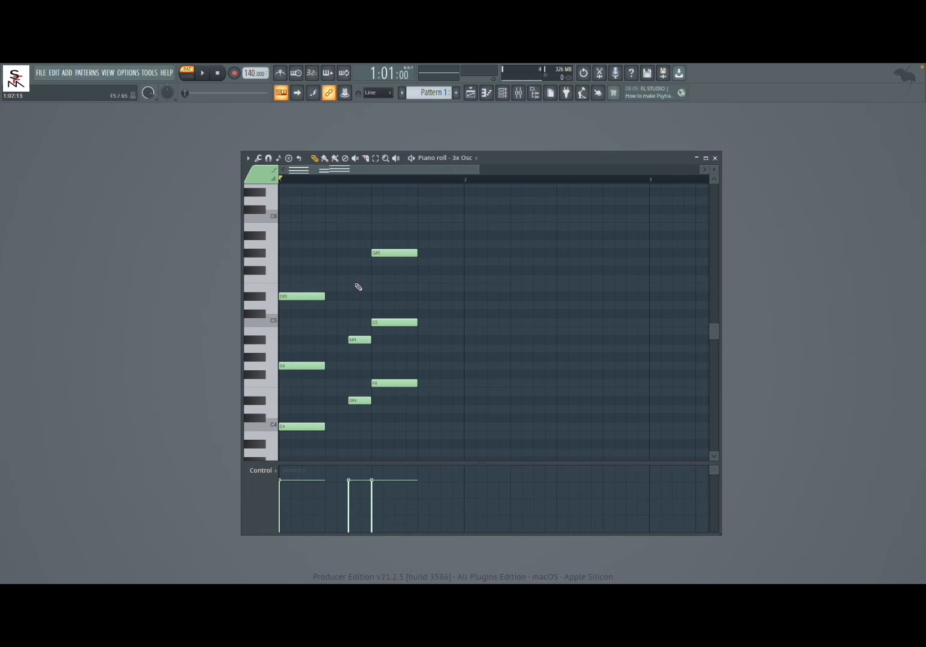
{"action": "left_click", "coordinate": [354, 262]}
{"action": "left_click", "coordinate": [204, 73]}
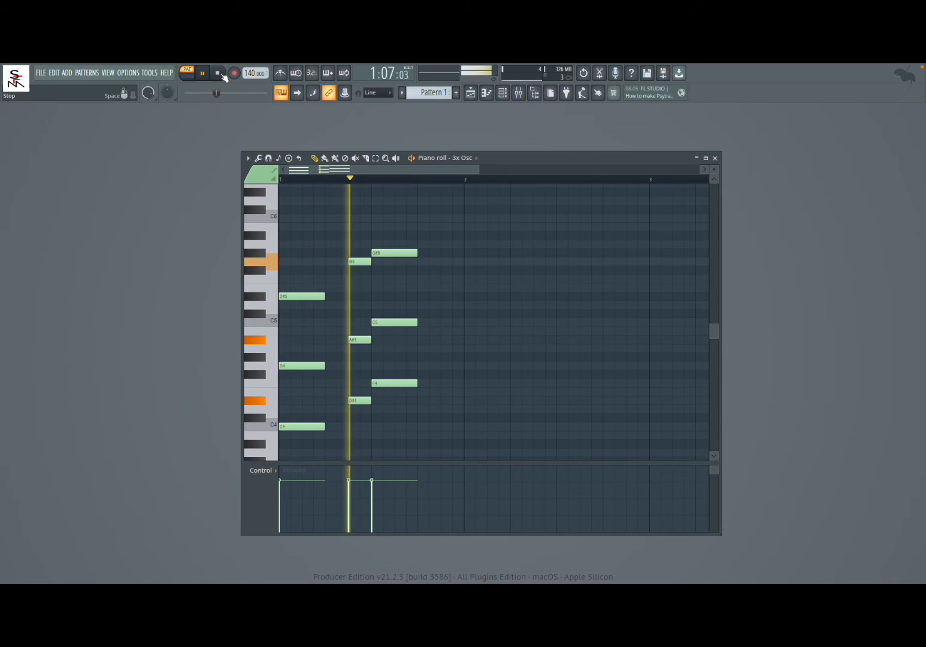
{"action": "left_click", "coordinate": [217, 73]}
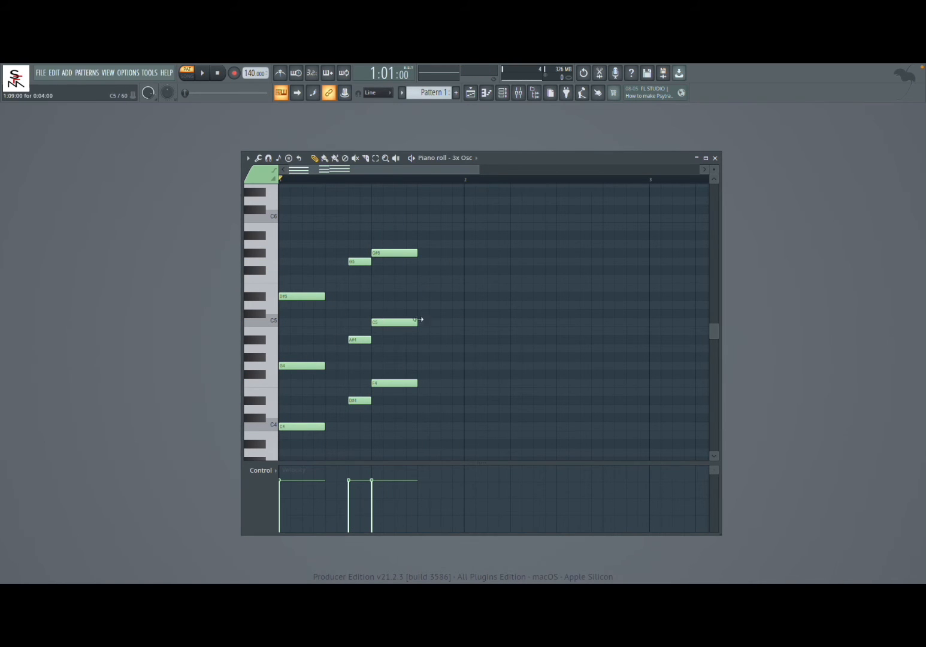
Add a two-step chord of D4, A#4 and F5 at step 15 and play the pattern.
{"action": "left_click", "coordinate": [425, 410]}
{"action": "right_click", "coordinate": [427, 409]}
{"action": "left_click", "coordinate": [446, 410]}
{"action": "left_click", "coordinate": [445, 341]}
{"action": "left_click", "coordinate": [452, 279]}
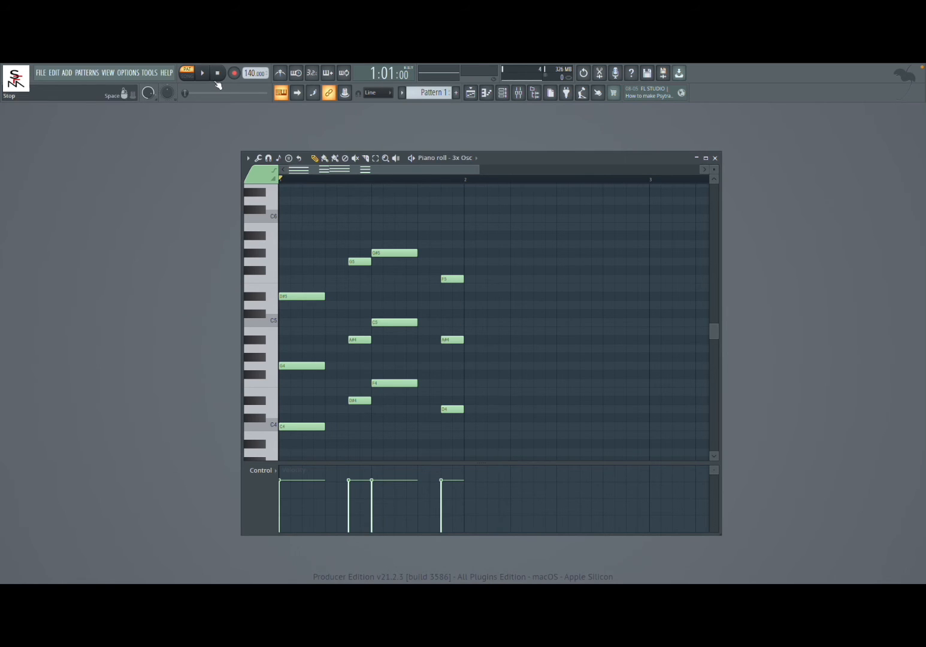
{"action": "left_click", "coordinate": [203, 73]}
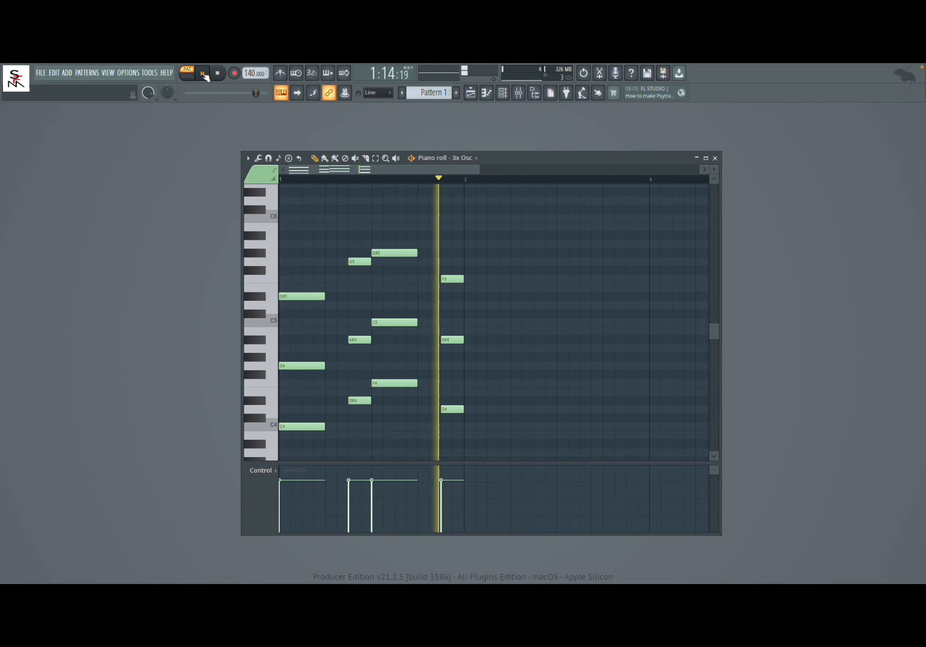
{"action": "left_click", "coordinate": [218, 74]}
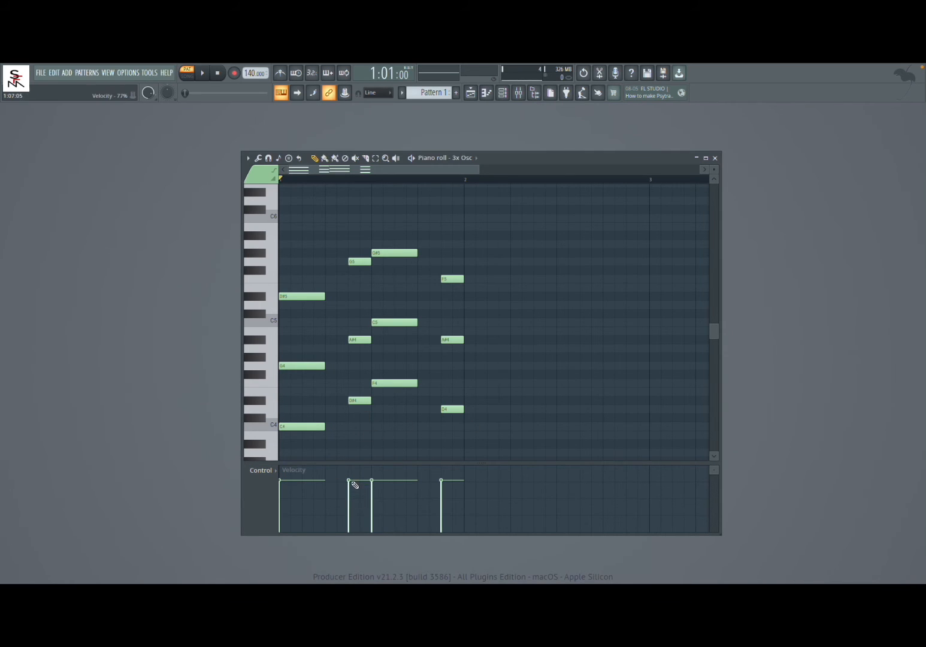
Lower the velocity of the two short chords at steps 7 and 15 to about half and play the pattern.
{"action": "left_click_drag", "start_coordinate": [353, 484], "coordinate": [354, 502]}
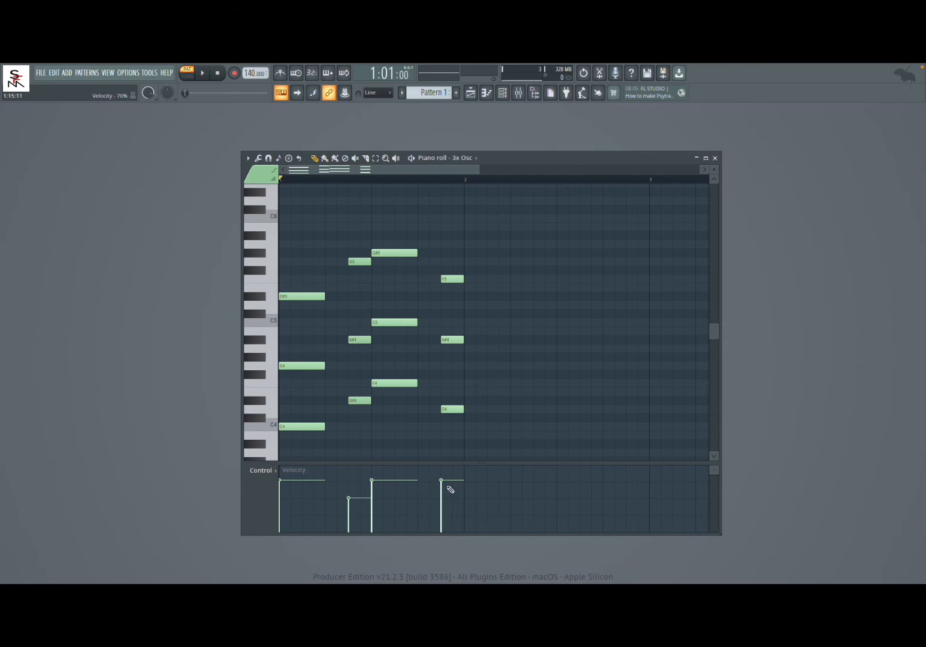
{"action": "left_click_drag", "start_coordinate": [443, 482], "coordinate": [441, 498]}
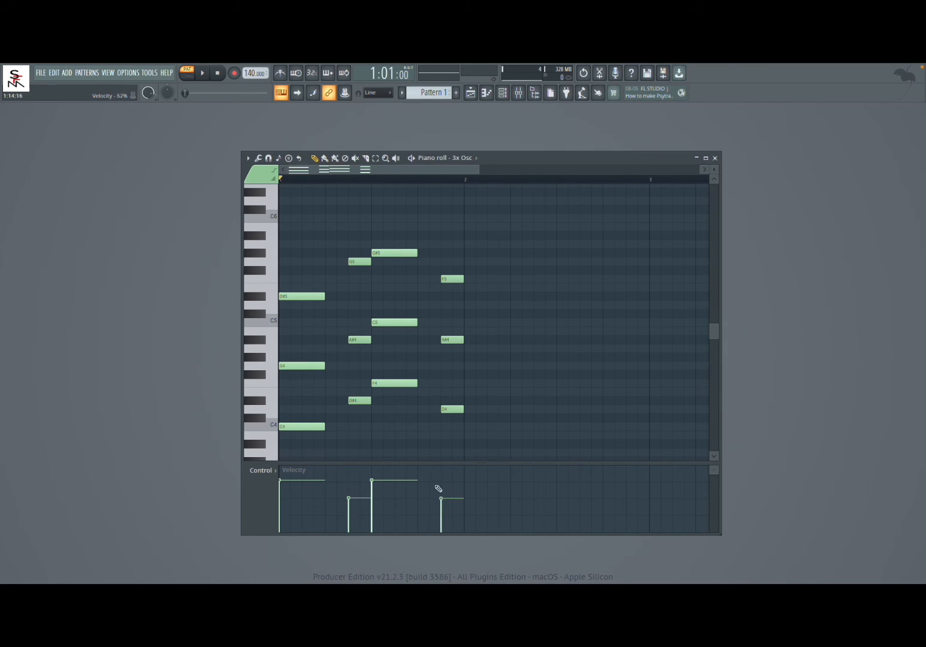
{"action": "left_click", "coordinate": [203, 73]}
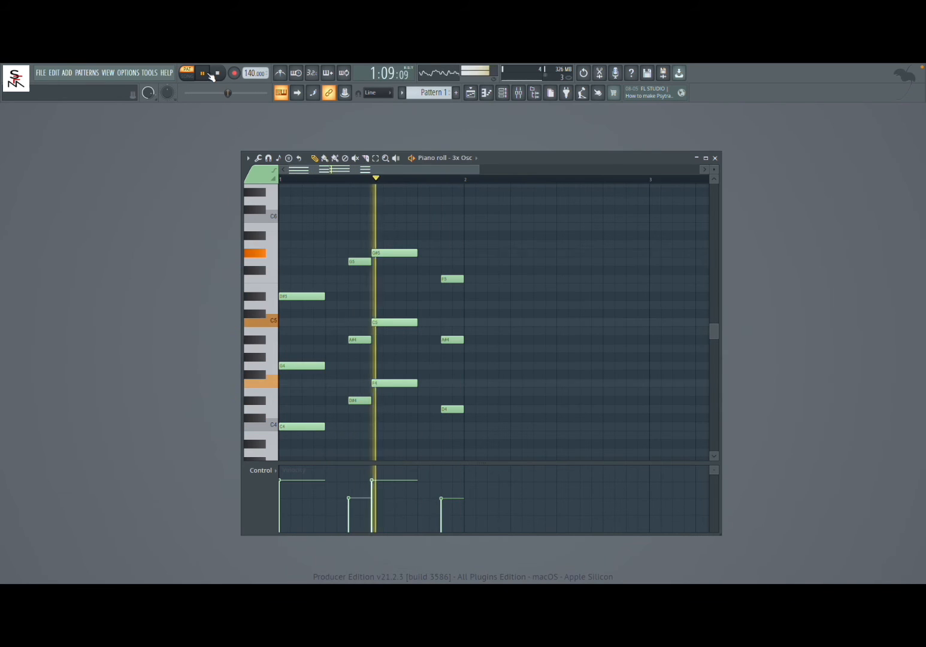
{"action": "left_click", "coordinate": [220, 73]}
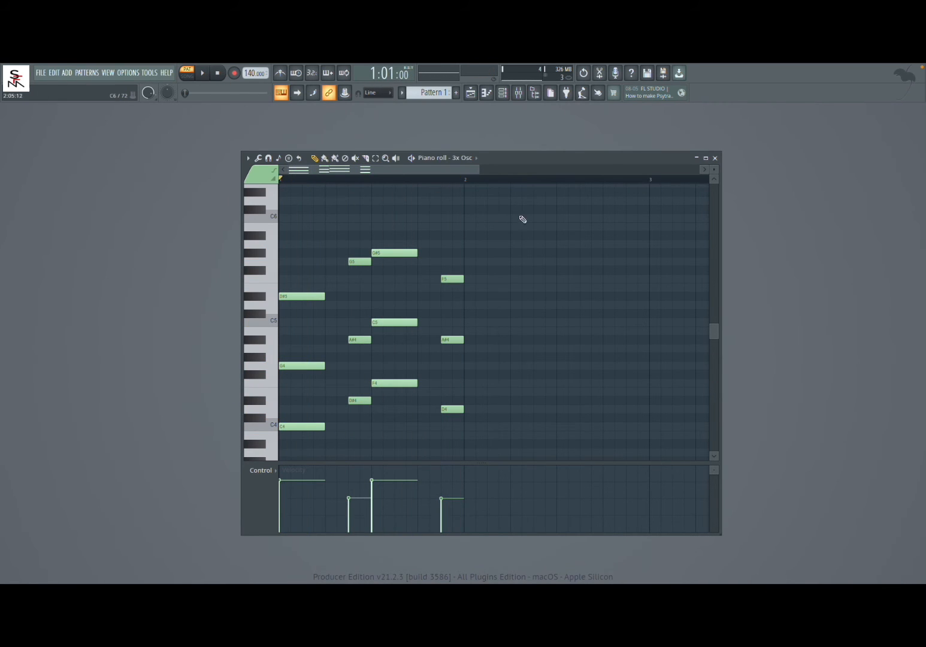
Close the piano roll and play the 3x Osc pattern from the channel rack, then stop it.
{"action": "left_click", "coordinate": [714, 158]}
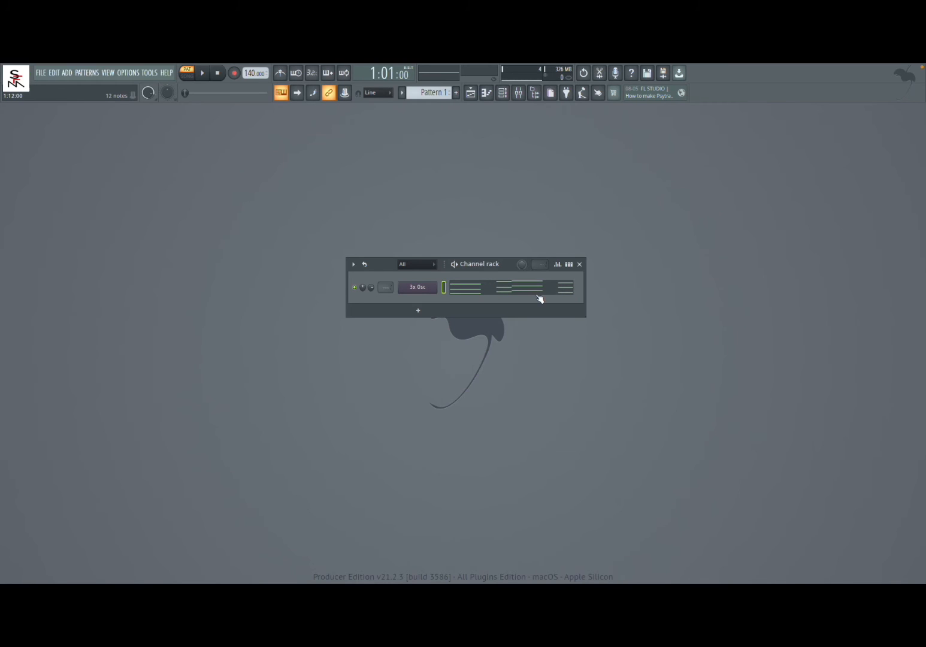
{"action": "left_click", "coordinate": [454, 264]}
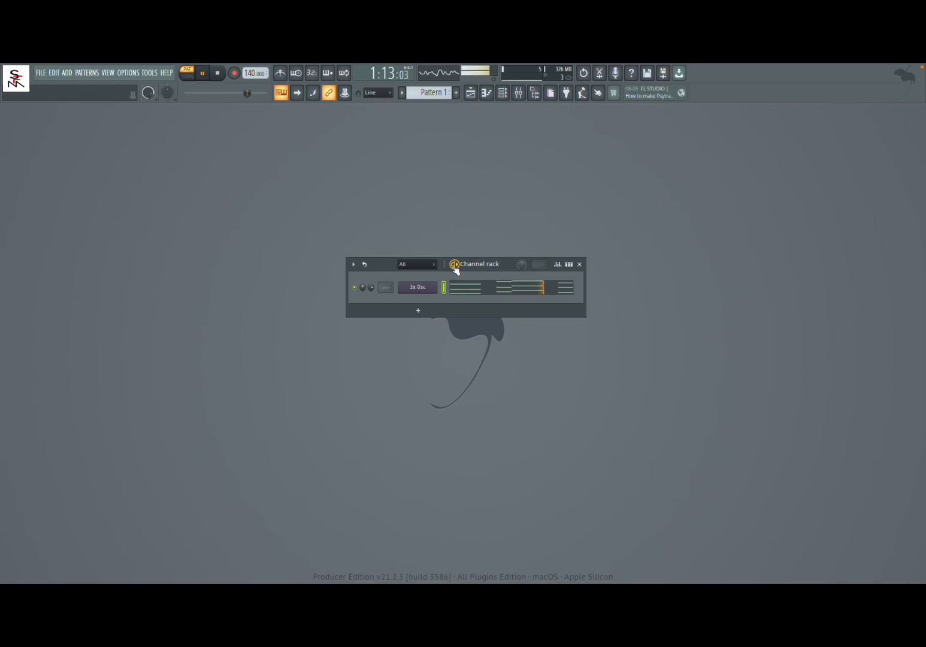
{"action": "left_click", "coordinate": [454, 264]}
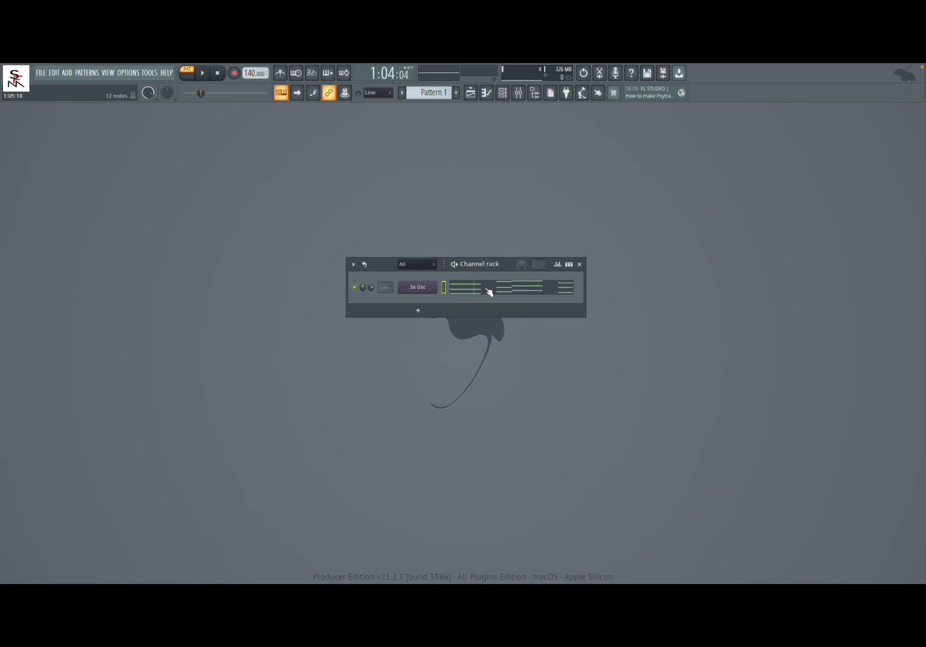
Add a BassDrum instrument channel and show the step sequencer grid in the channel rack.
{"action": "left_click", "coordinate": [422, 310]}
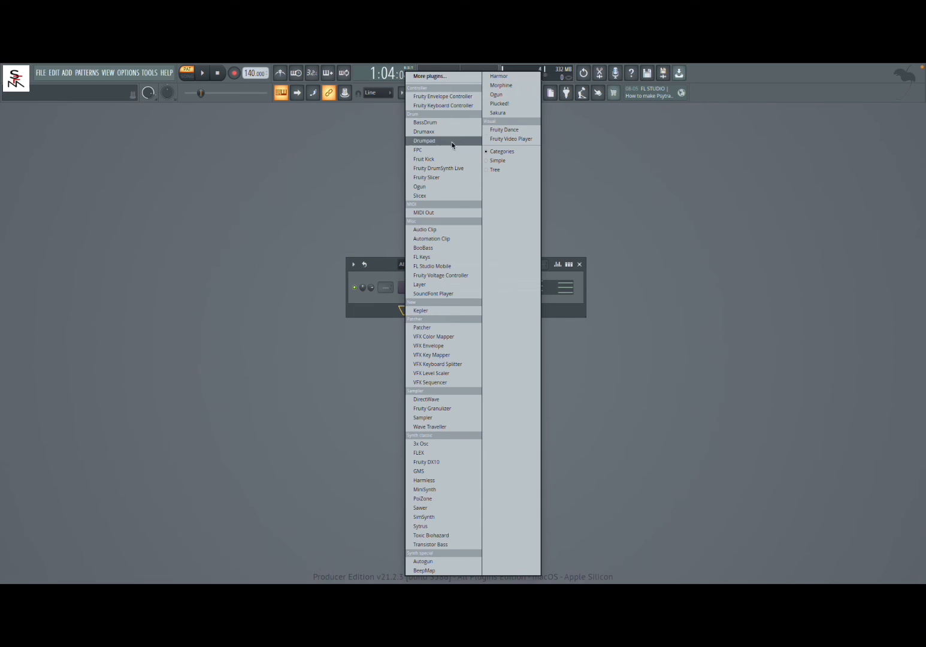
{"action": "left_click", "coordinate": [450, 123]}
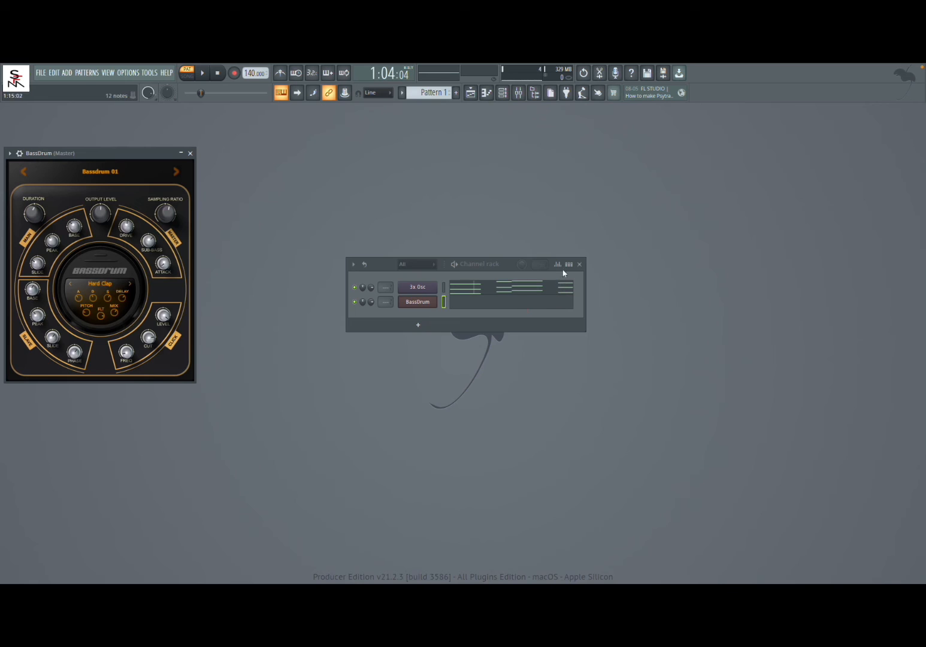
{"action": "left_click", "coordinate": [569, 264]}
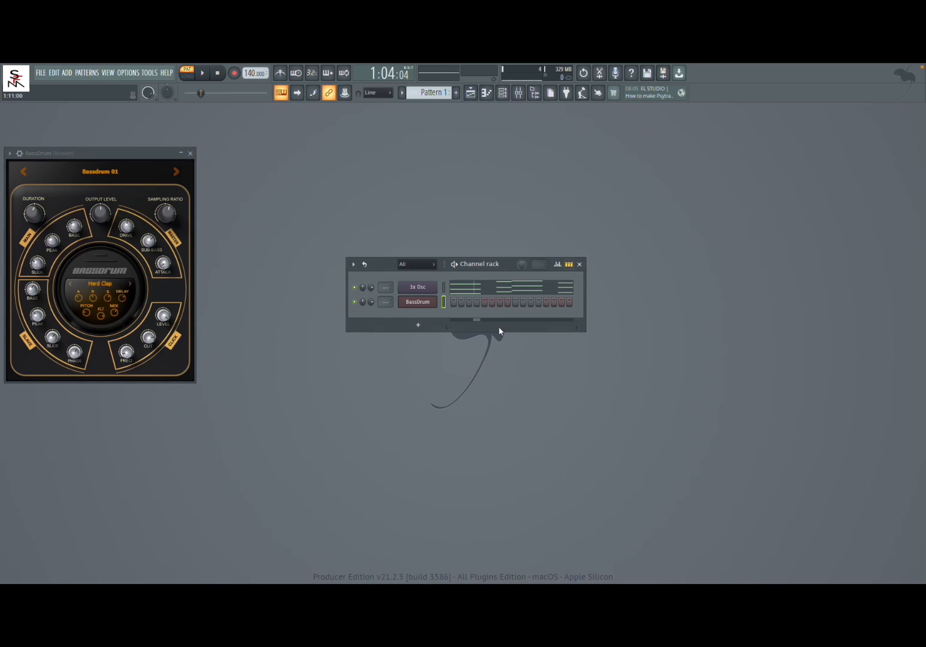
Place BassDrum hits on steps 1, 5, 9 and 13 and play the pattern.
{"action": "left_click", "coordinate": [455, 302]}
{"action": "left_click", "coordinate": [515, 303]}
{"action": "key", "text": "space"}
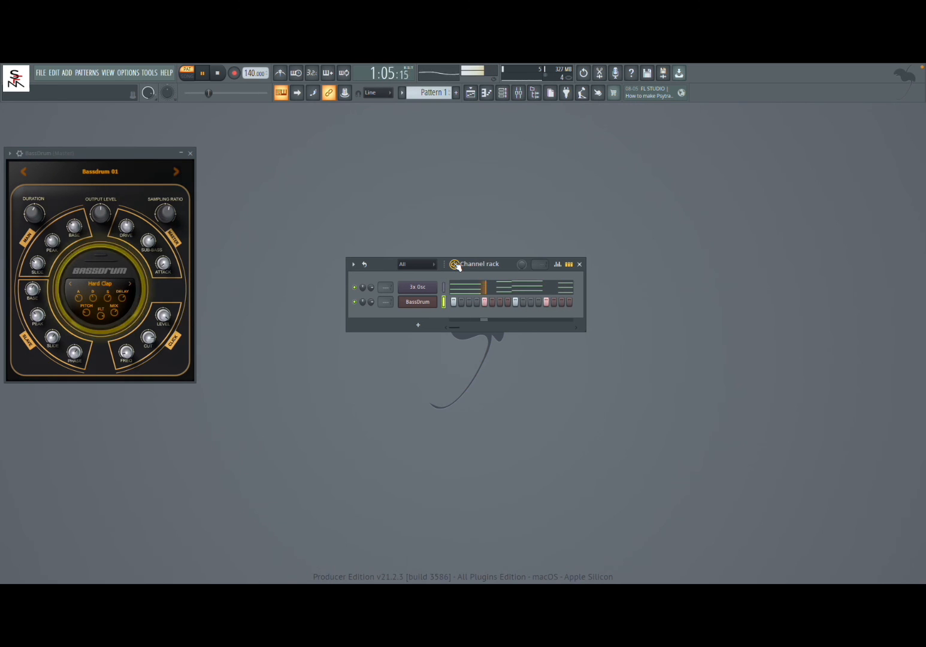
Change the BassDrum preset to Bassdrum 04 during playback, stop the pattern and close the plugin window.
{"action": "left_click", "coordinate": [177, 172]}
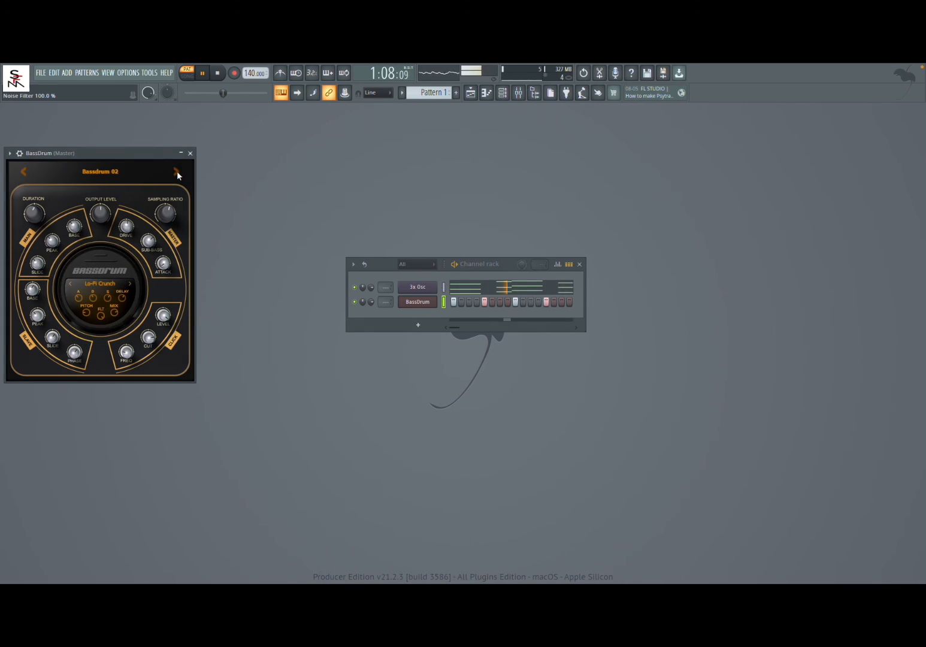
{"action": "left_click", "coordinate": [176, 172]}
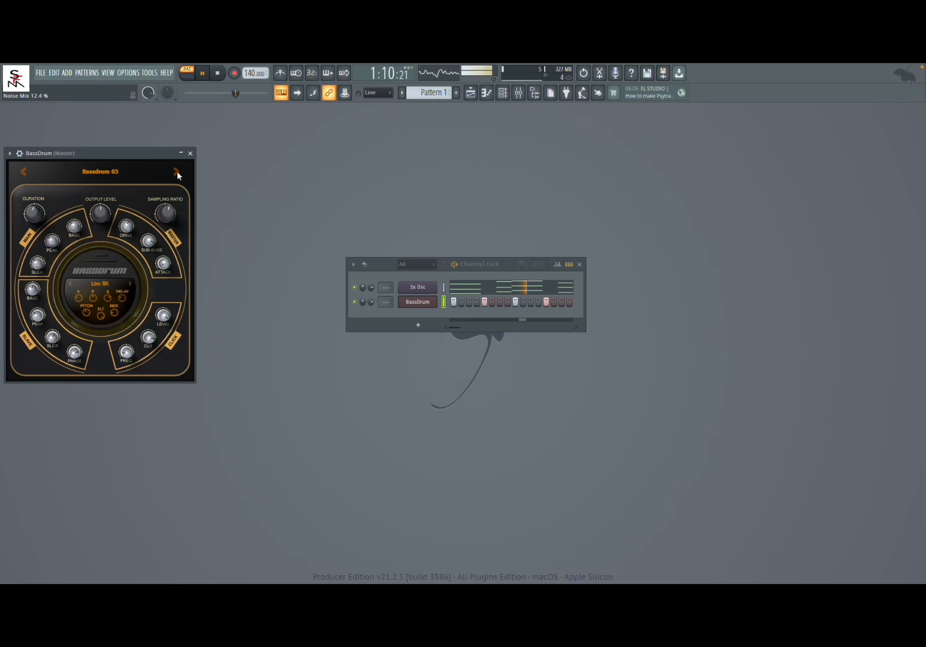
{"action": "left_click", "coordinate": [177, 173]}
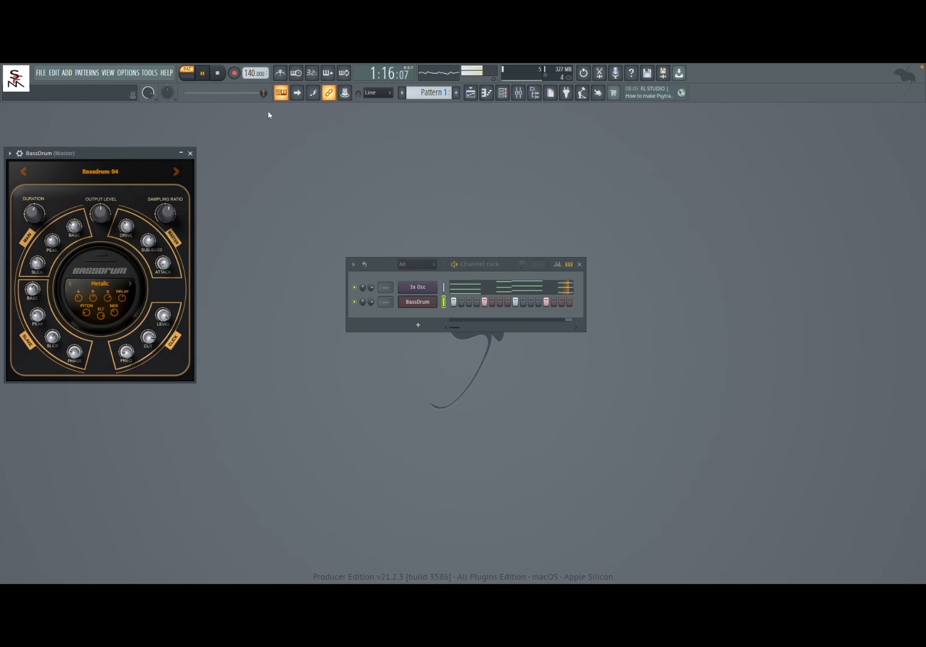
{"action": "left_click", "coordinate": [218, 74]}
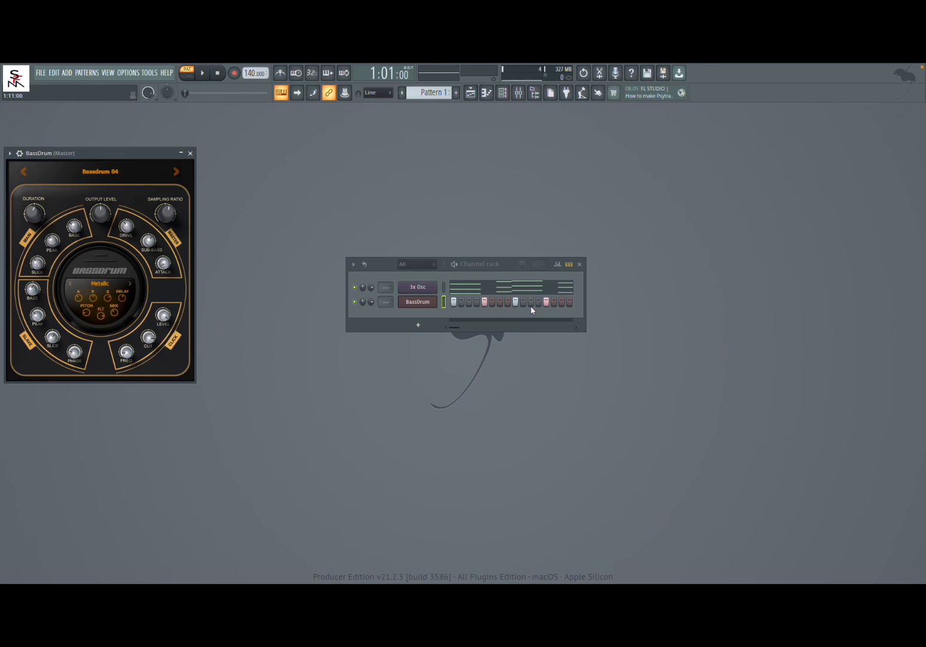
{"action": "left_click", "coordinate": [190, 153]}
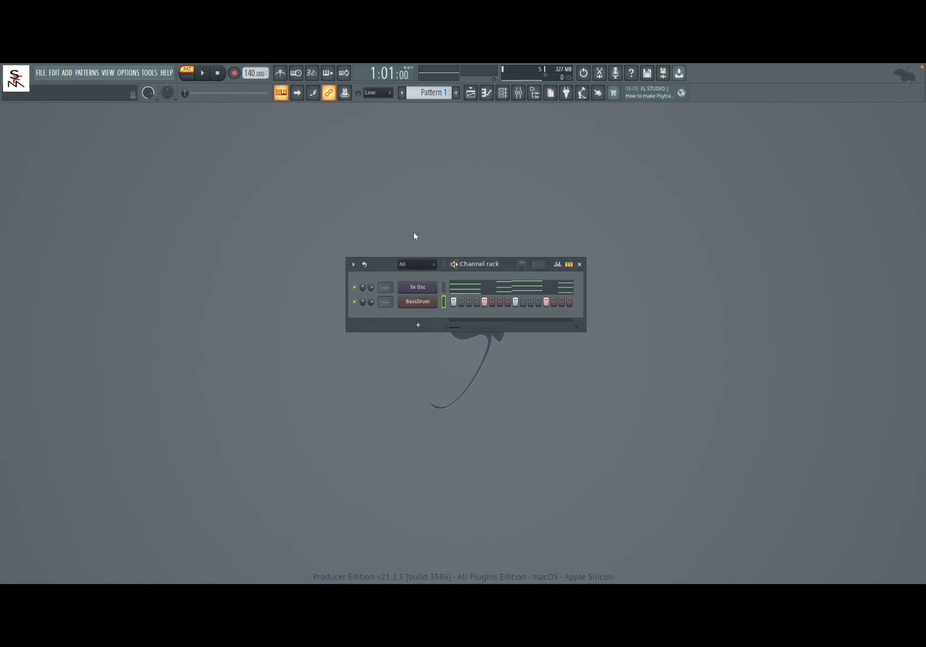
Compare the step sequencer and piano roll overview of the channel rack with the 3x Osc and BassDrum channels selected.
{"action": "left_click", "coordinate": [443, 287]}
{"action": "left_click", "coordinate": [570, 264]}
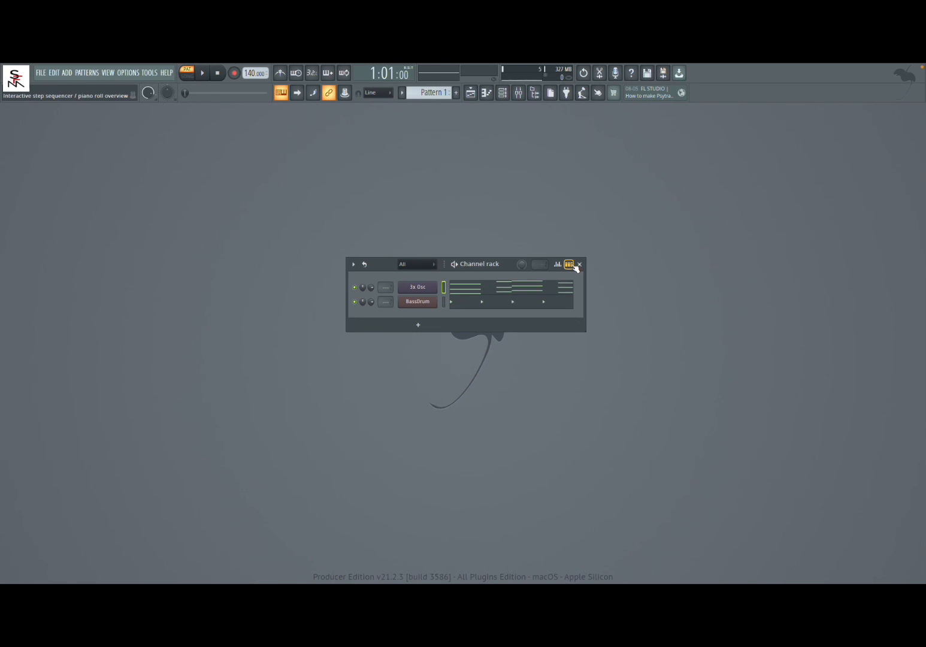
{"action": "left_click", "coordinate": [573, 266]}
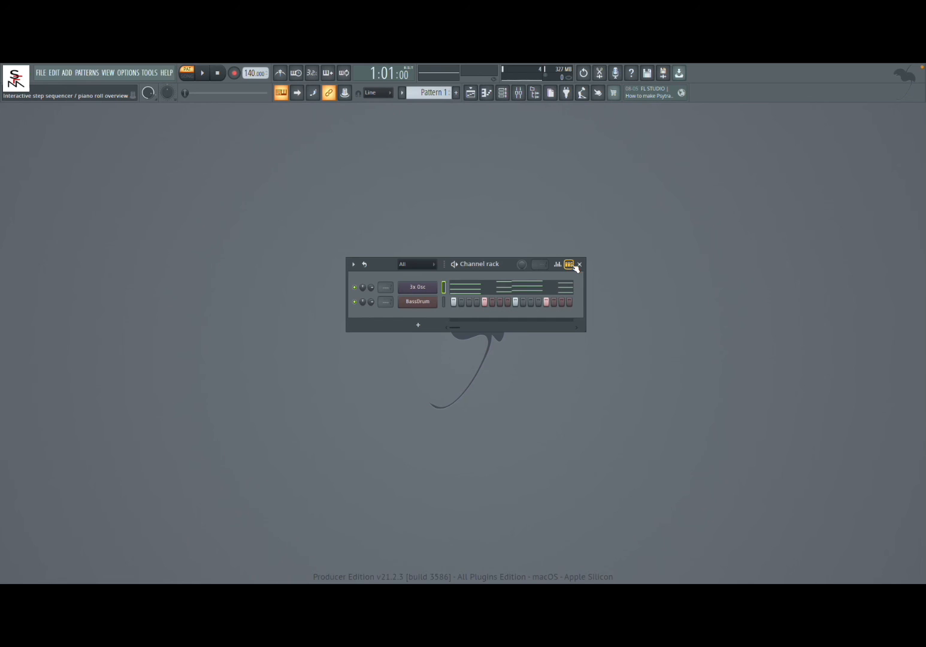
{"action": "left_click", "coordinate": [573, 266]}
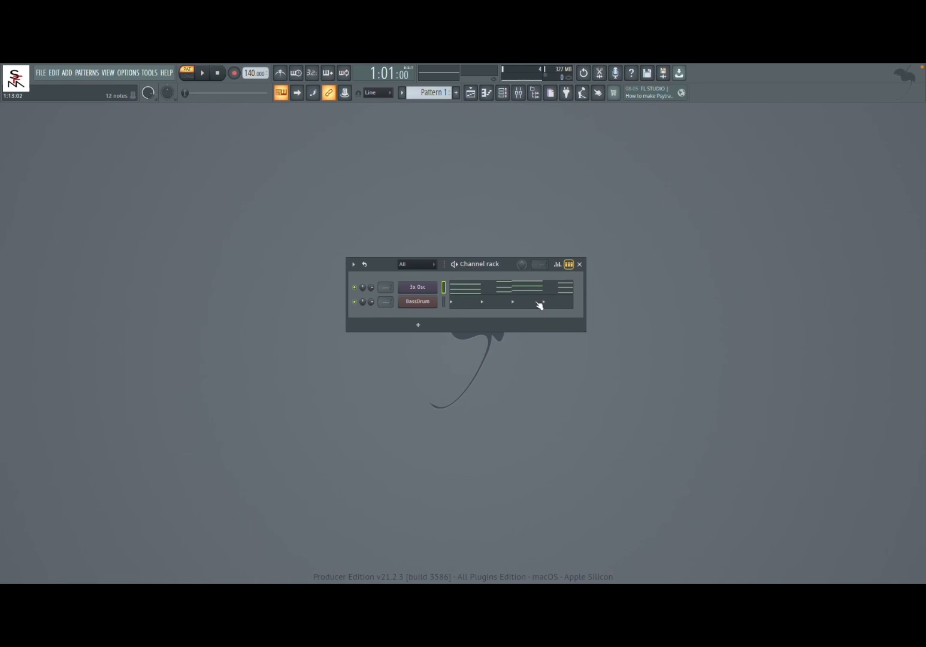
{"action": "left_click", "coordinate": [569, 264]}
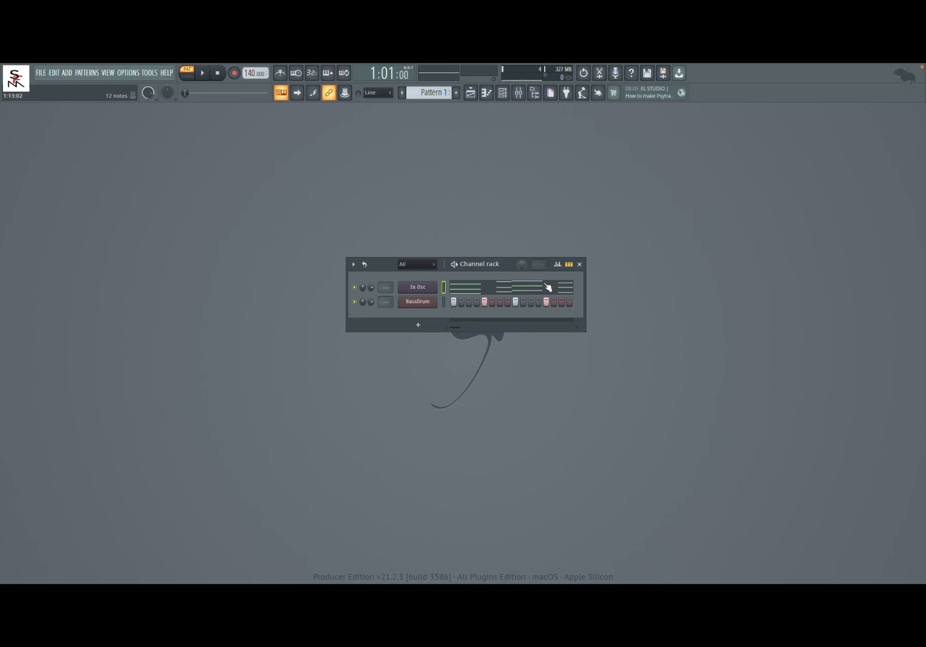
{"action": "left_click", "coordinate": [444, 303]}
{"action": "left_click", "coordinate": [569, 265]}
{"action": "left_click", "coordinate": [569, 265]}
View the 3x Osc chords in the piano roll and return to the channel rack.
{"action": "left_click", "coordinate": [488, 288]}
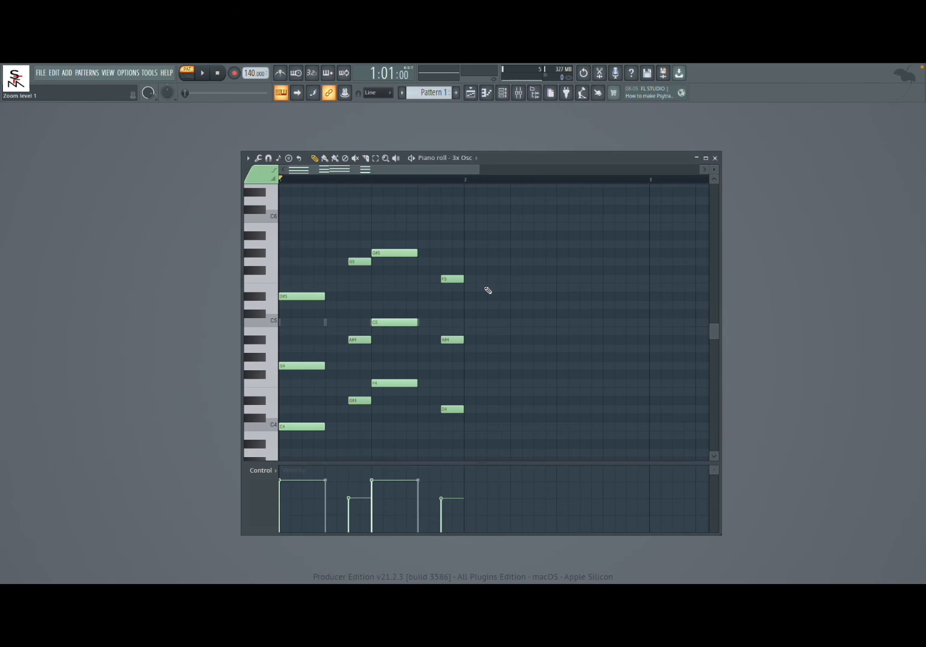
{"action": "left_click", "coordinate": [714, 158]}
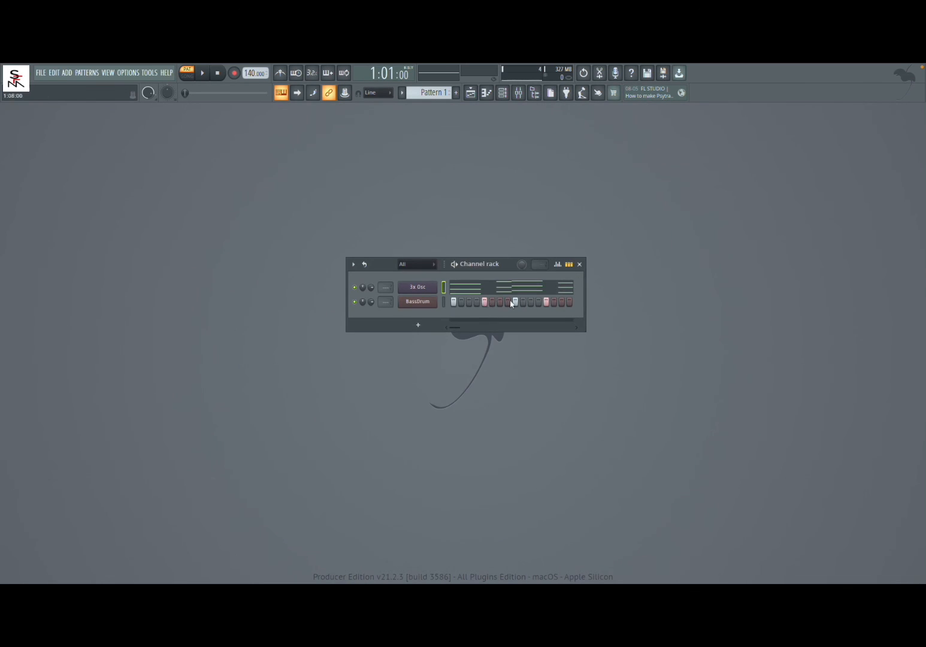